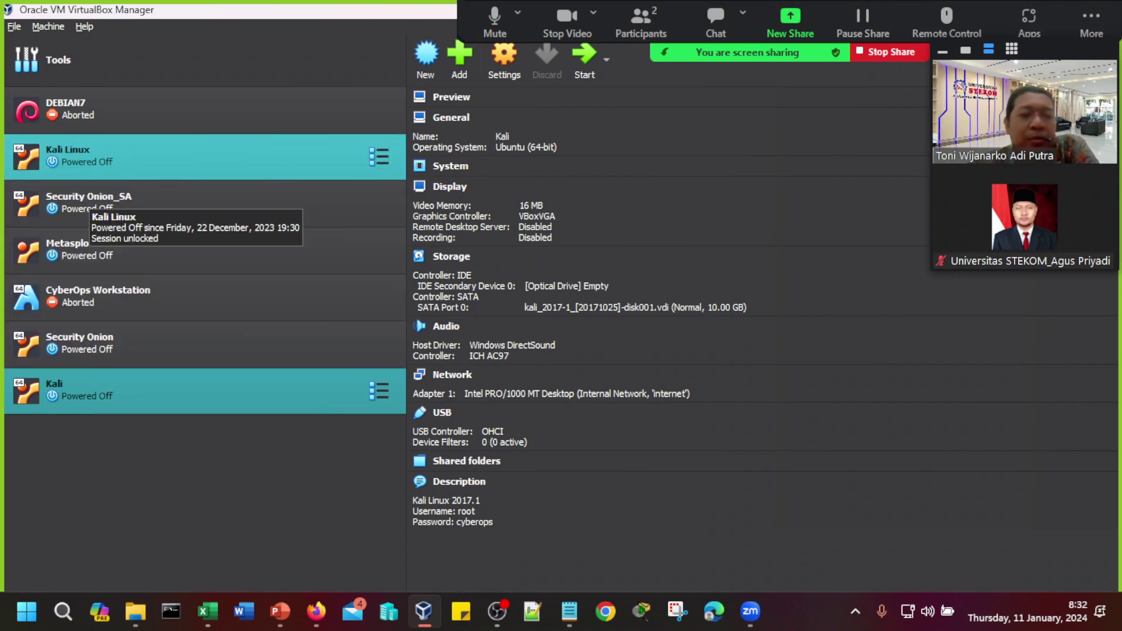
# - Review the Storage and System settings of the Kali Linux virtual machine, and close its settings without changes
pyautogui.click(88, 169)
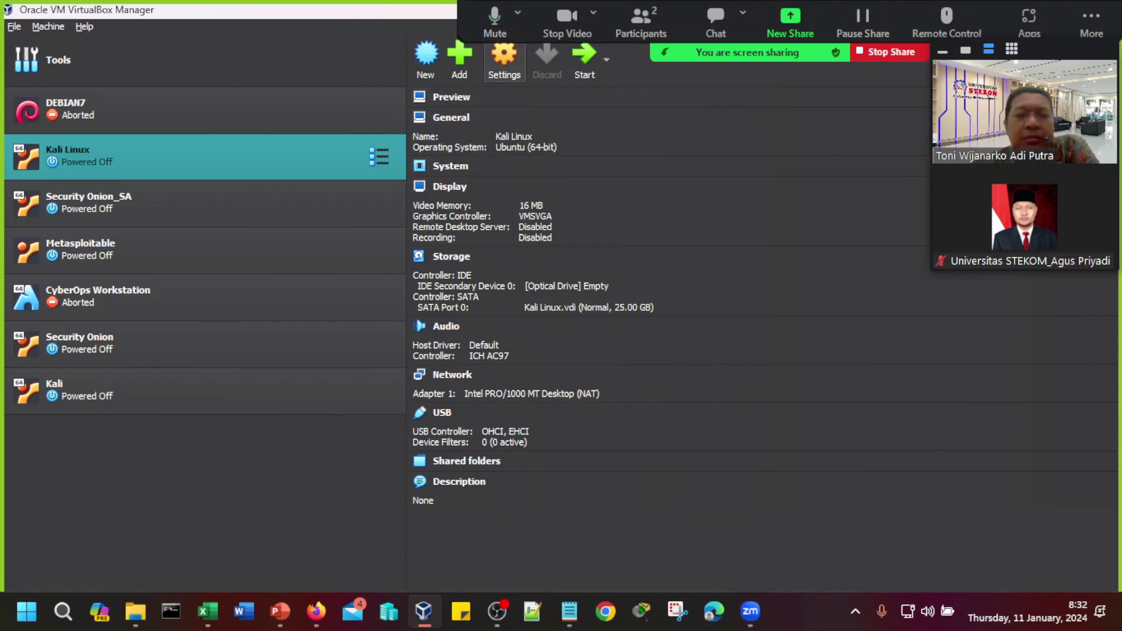
pyautogui.click(504, 61)
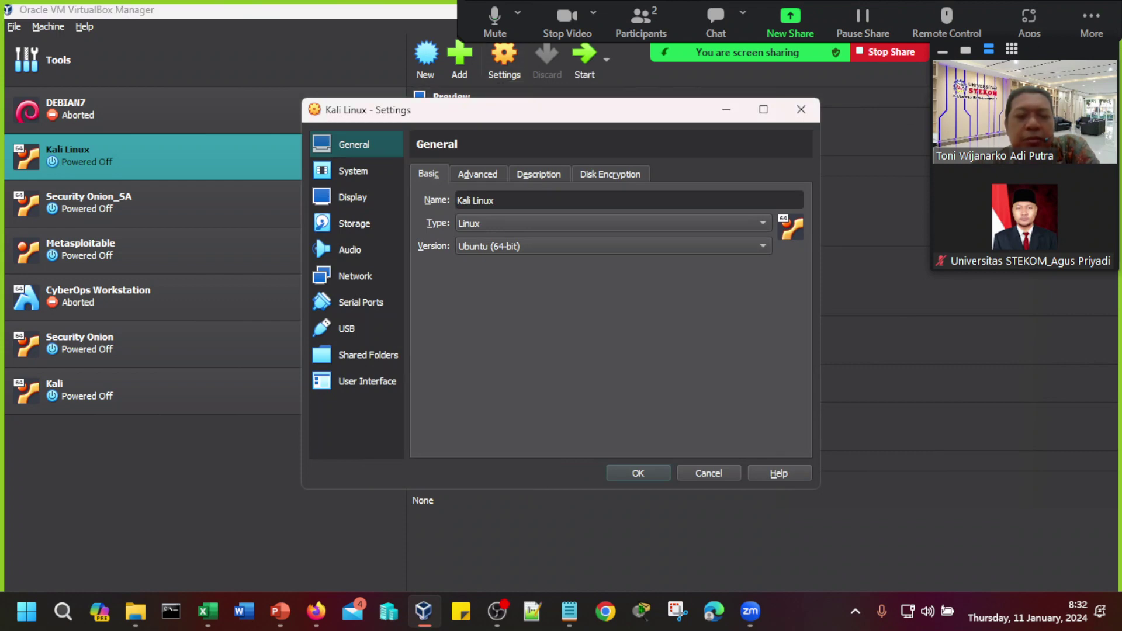
pyautogui.click(314, 233)
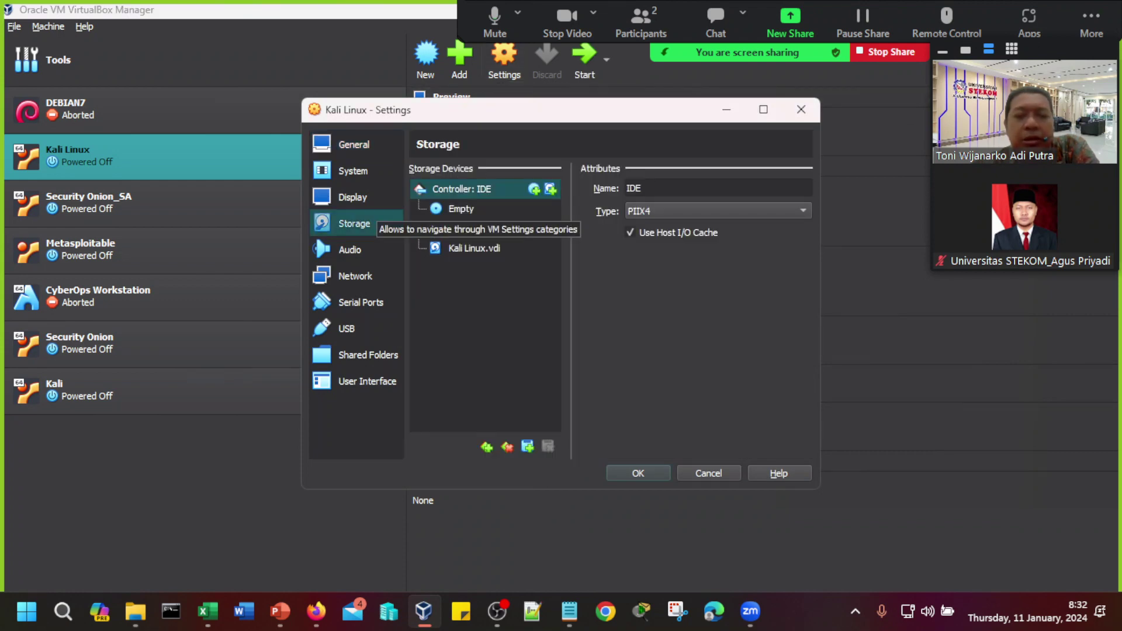
pyautogui.click(353, 171)
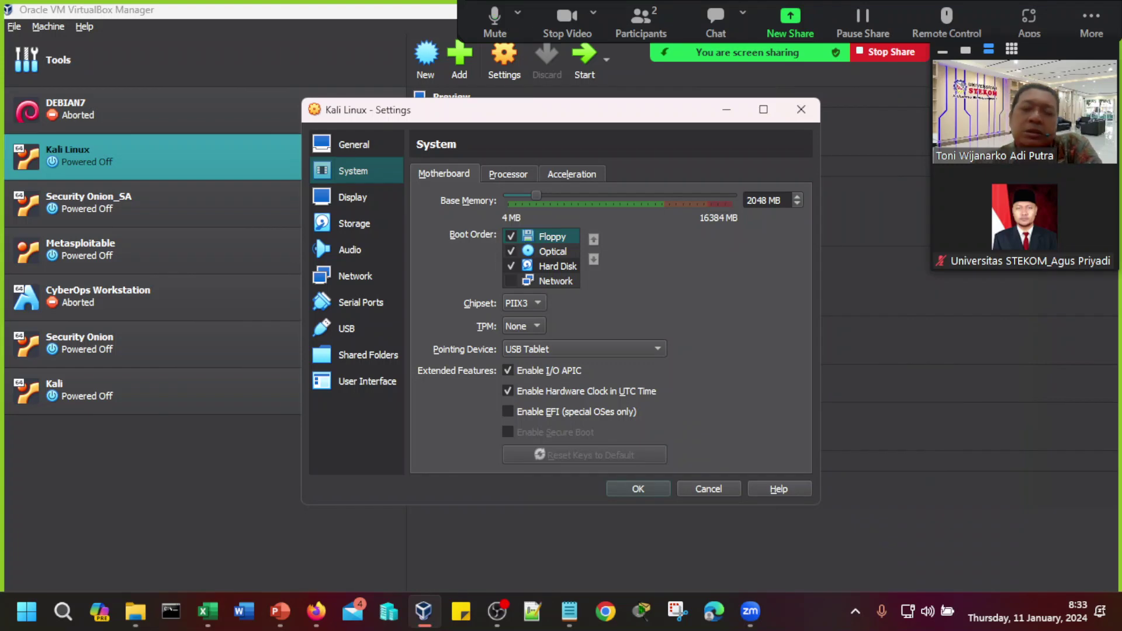
pyautogui.click(802, 110)
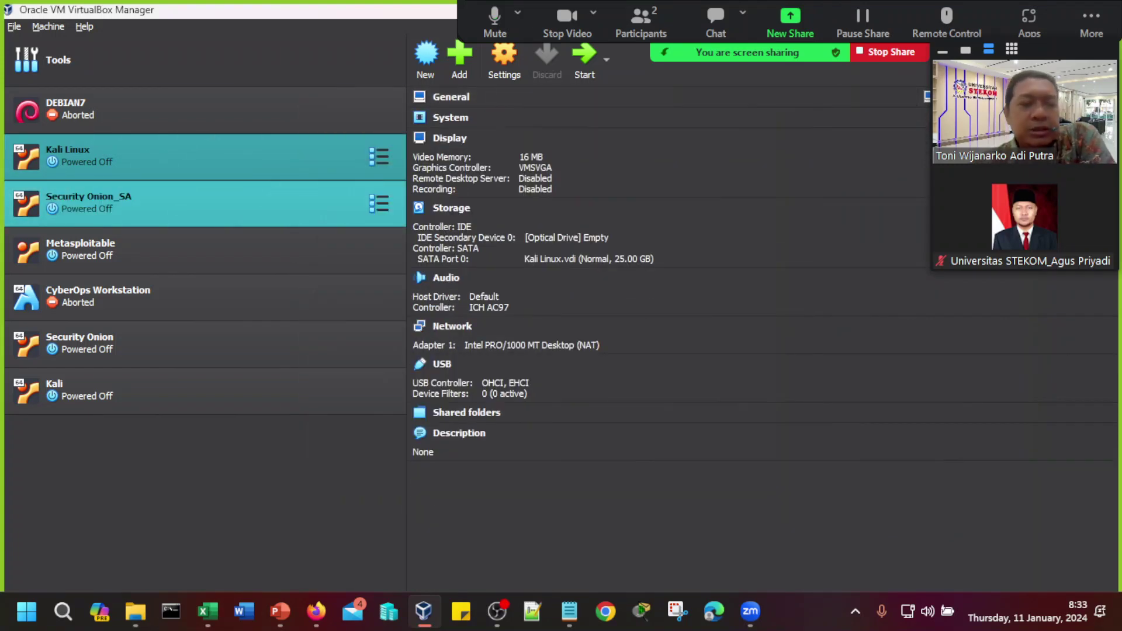
# - Start the Security Onion_SA virtual machine, and view the details of Metasploitable and Kali Linux
pyautogui.click(317, 222)
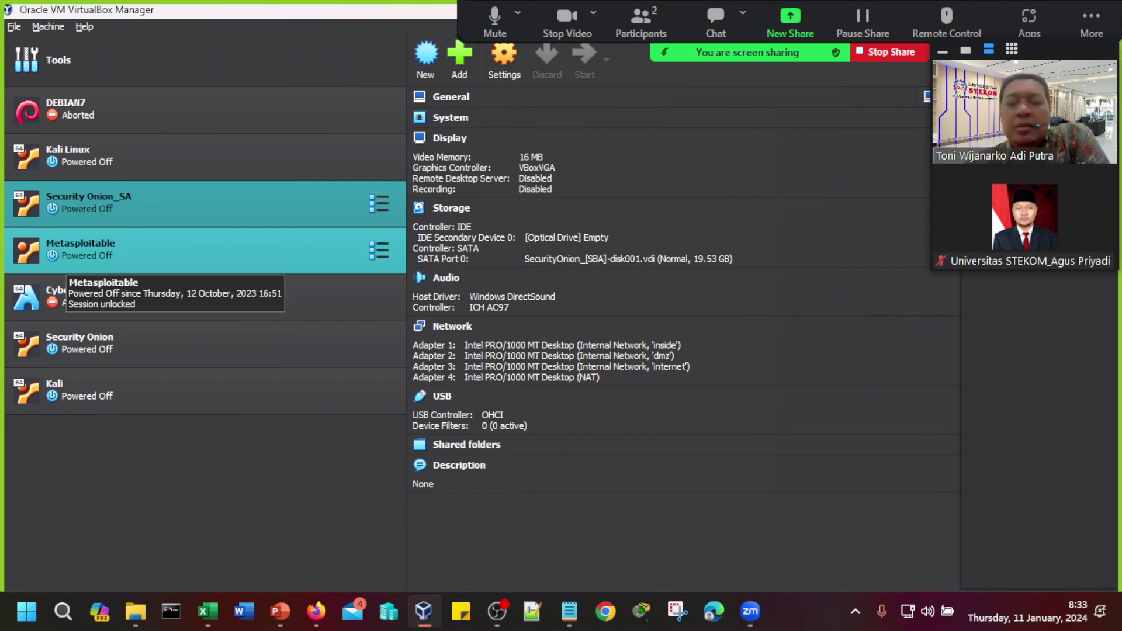
pyautogui.click(65, 260)
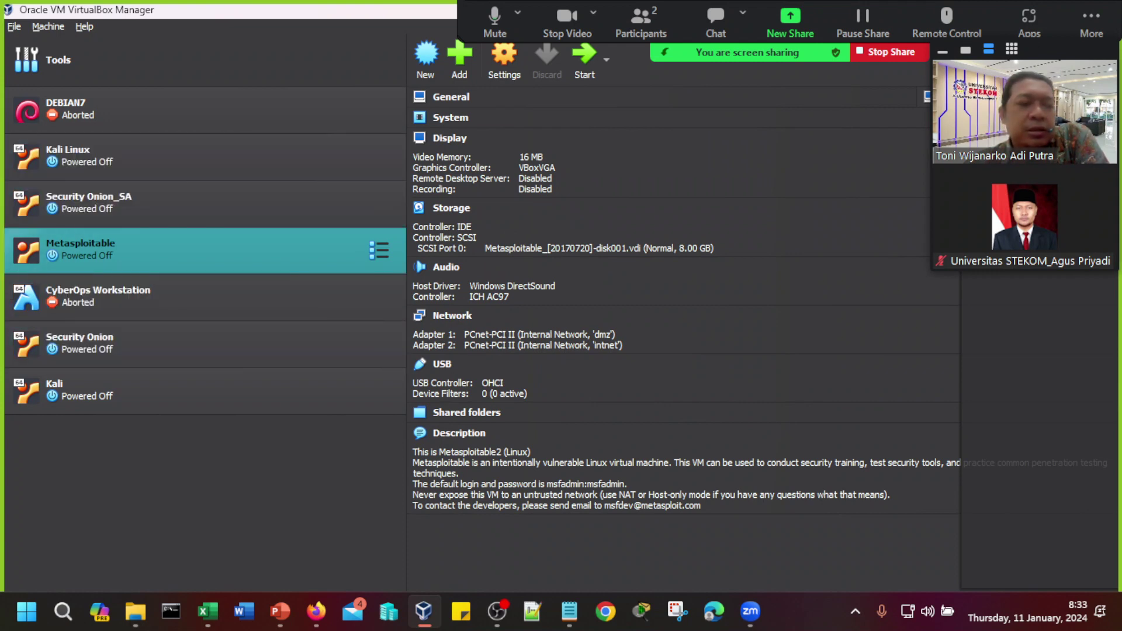
pyautogui.click(176, 156)
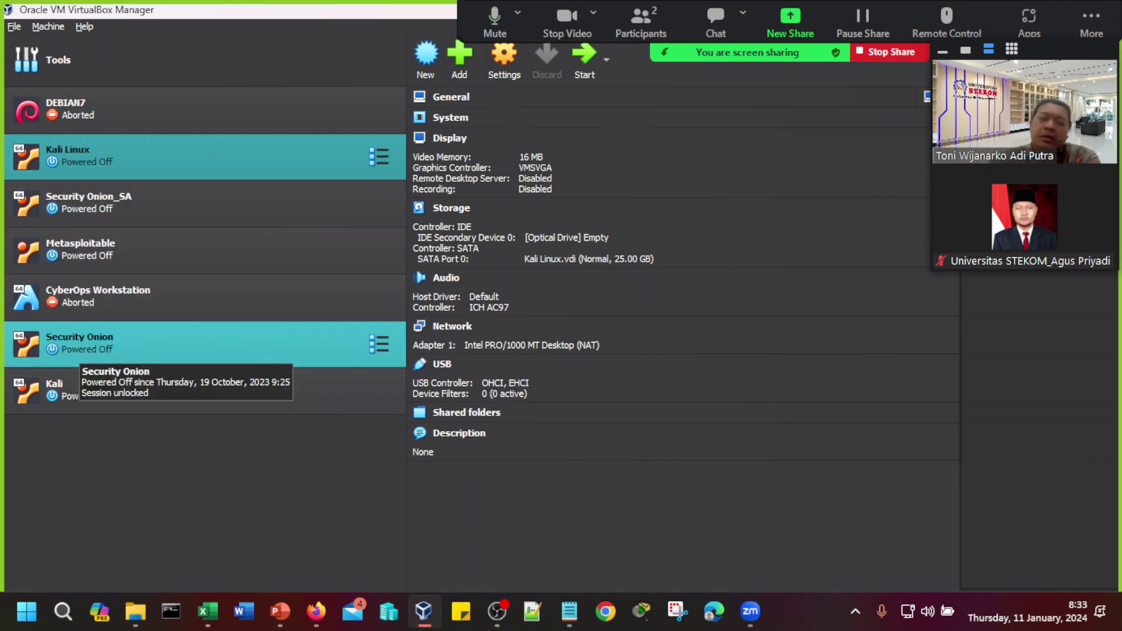
# - Switch to File Explorer and browse Documents > DOSEN > 1. KOMPETENSI DOSEN, returning to the DOSEN folder
pyautogui.moveTo(135, 611)
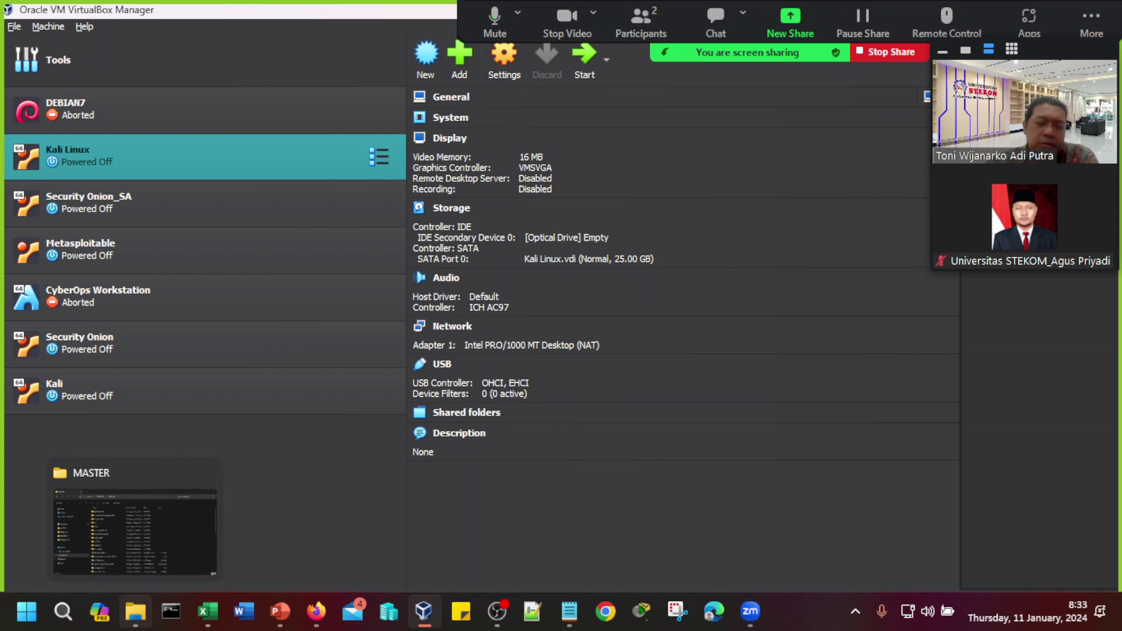
pyautogui.click(135, 532)
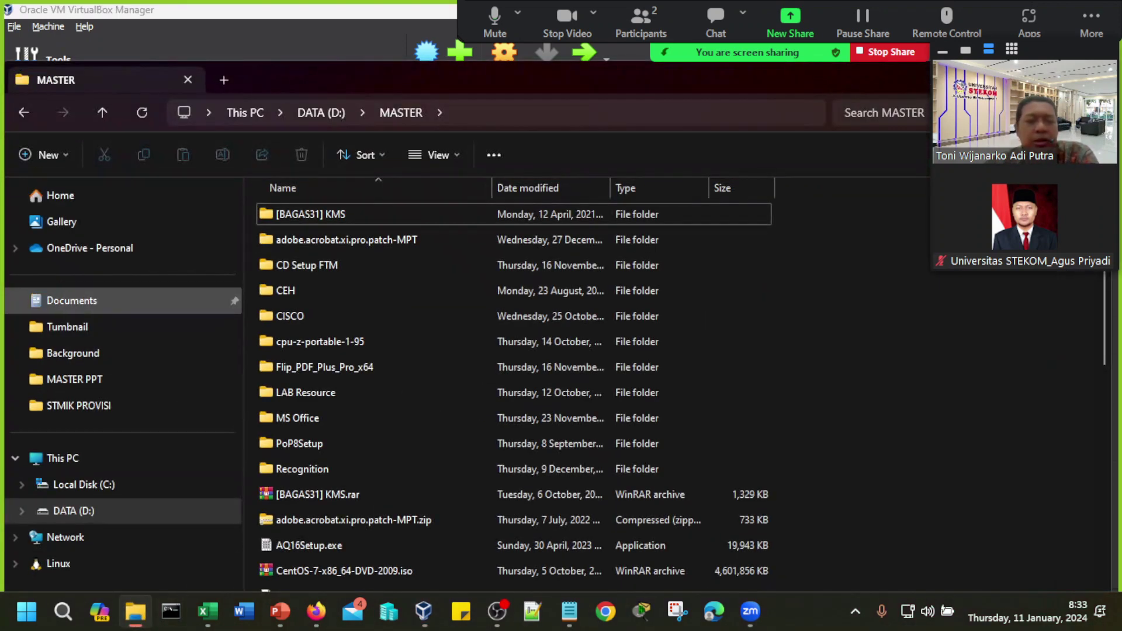
pyautogui.click(71, 301)
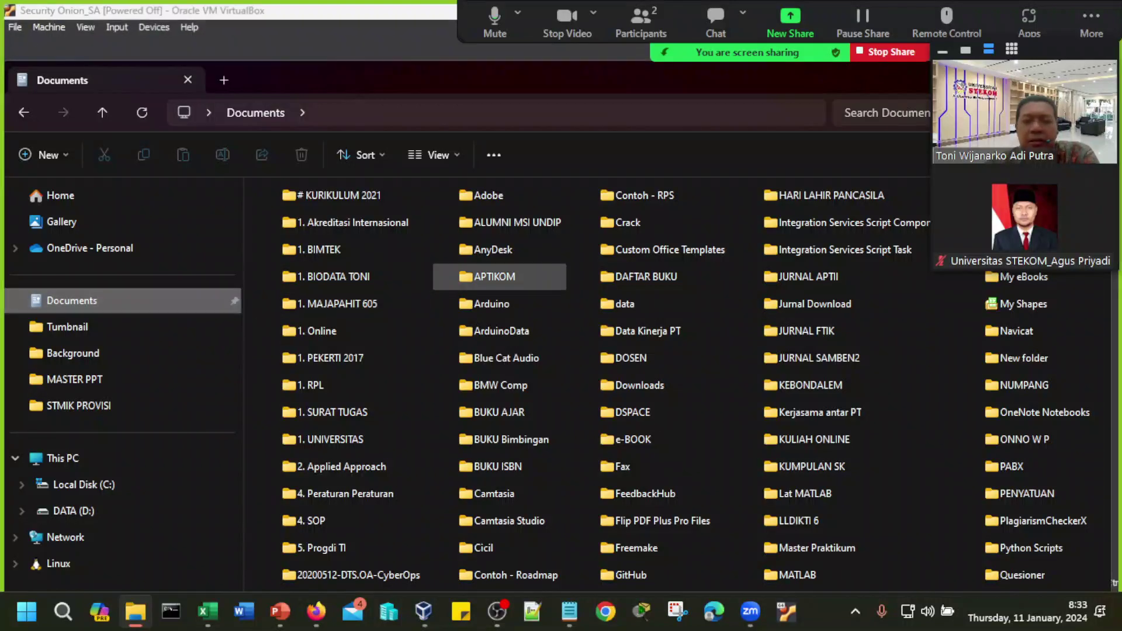
pyautogui.doubleClick(625, 357)
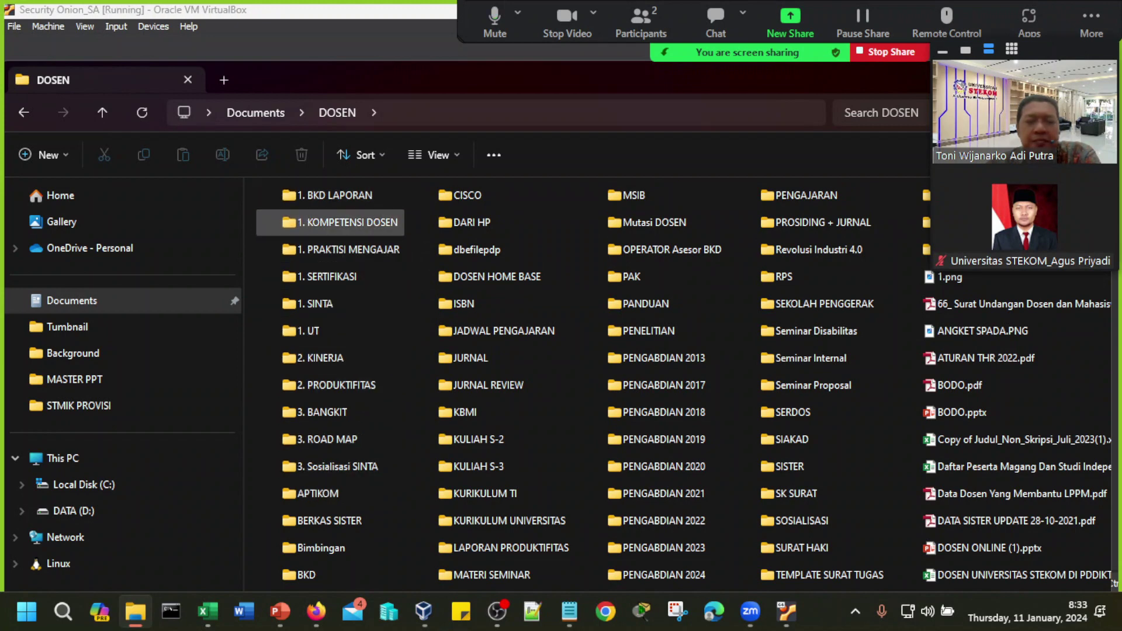
pyautogui.doubleClick(331, 222)
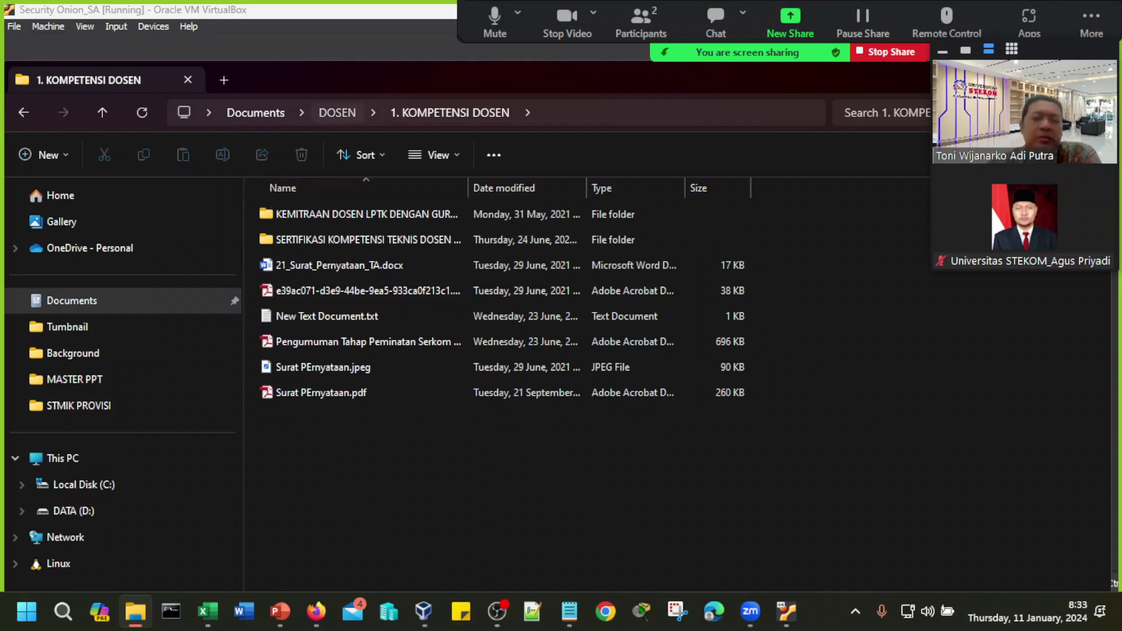
pyautogui.click(337, 112)
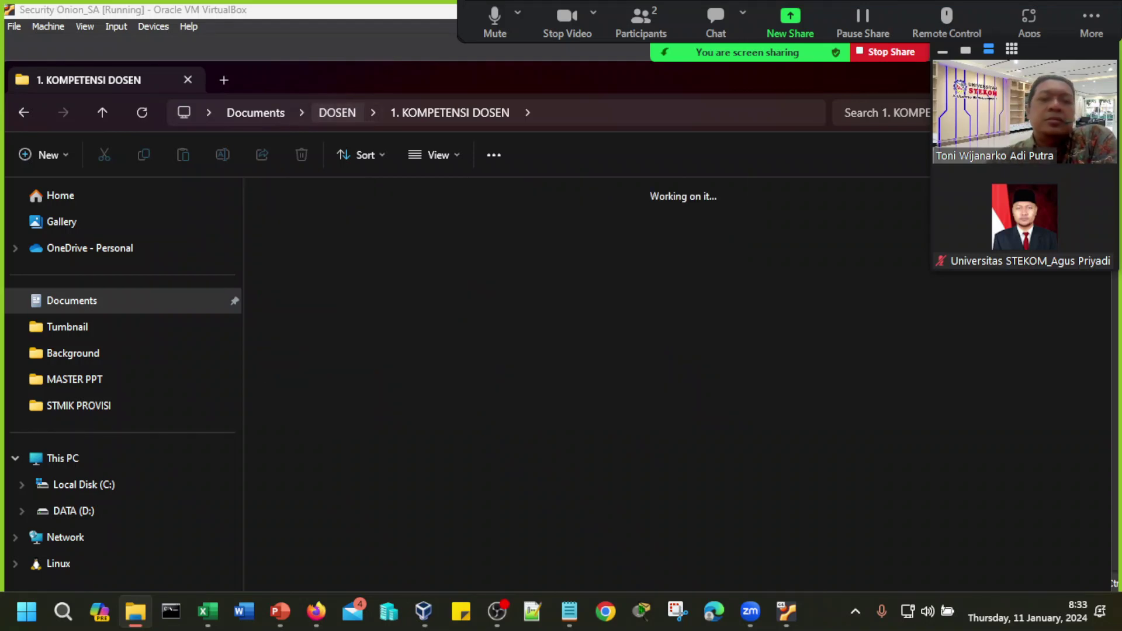
# - Clear the file window away from the virtual machine and boot the SecurityOnion 14.04.5.2 entry in the GRUB menu
pyautogui.moveTo(409, 80); pyautogui.dragTo(238, 288)
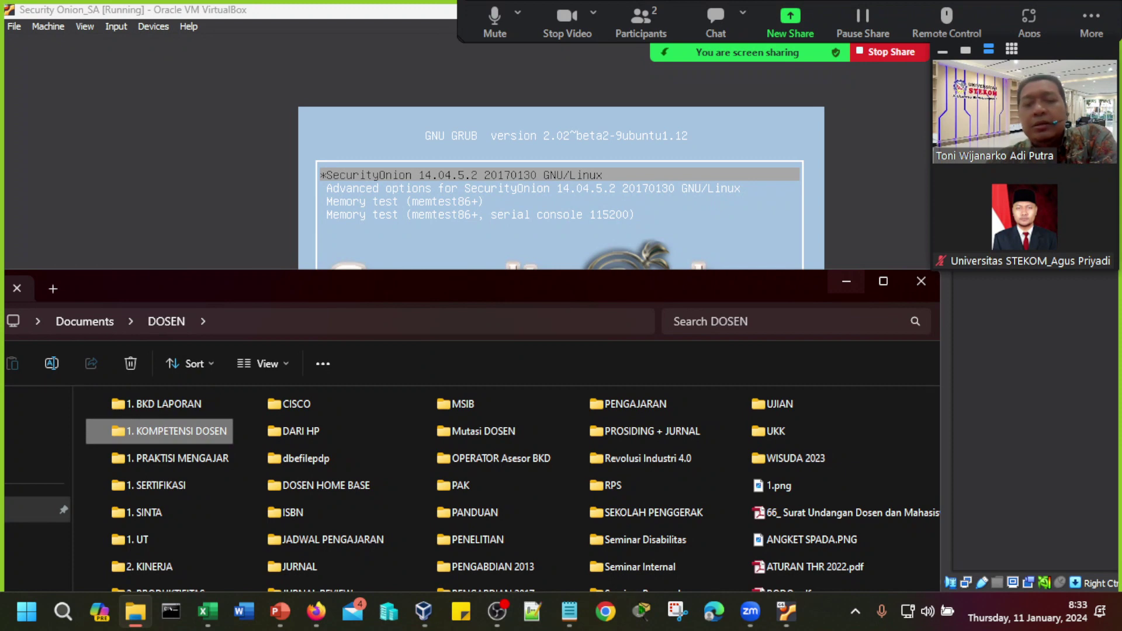
pyautogui.click(846, 281)
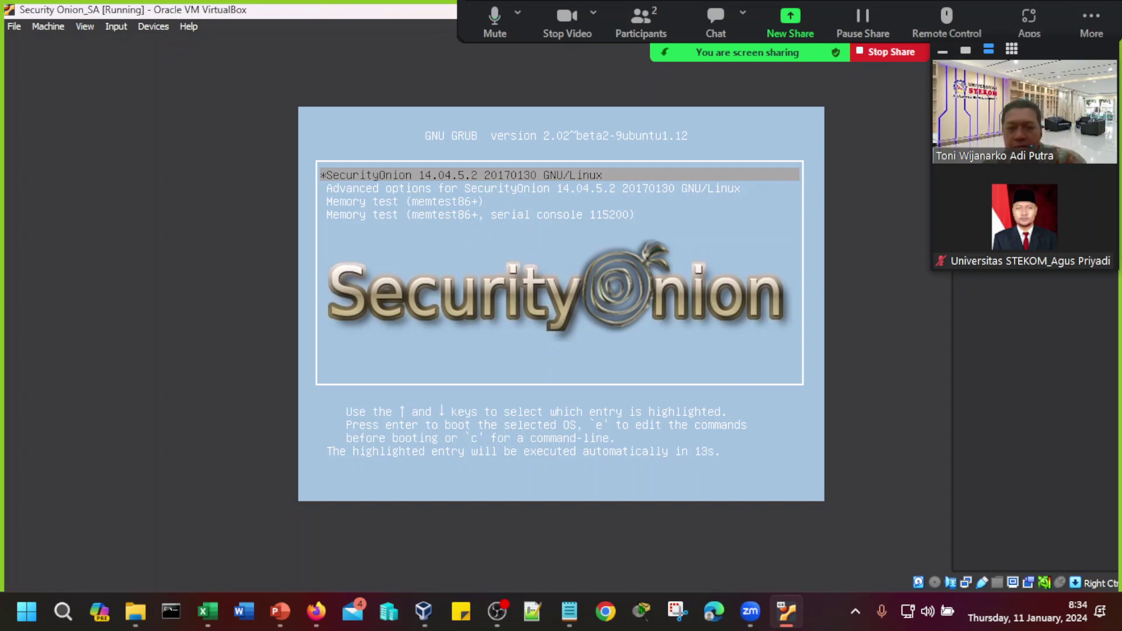
pyautogui.press('Return')
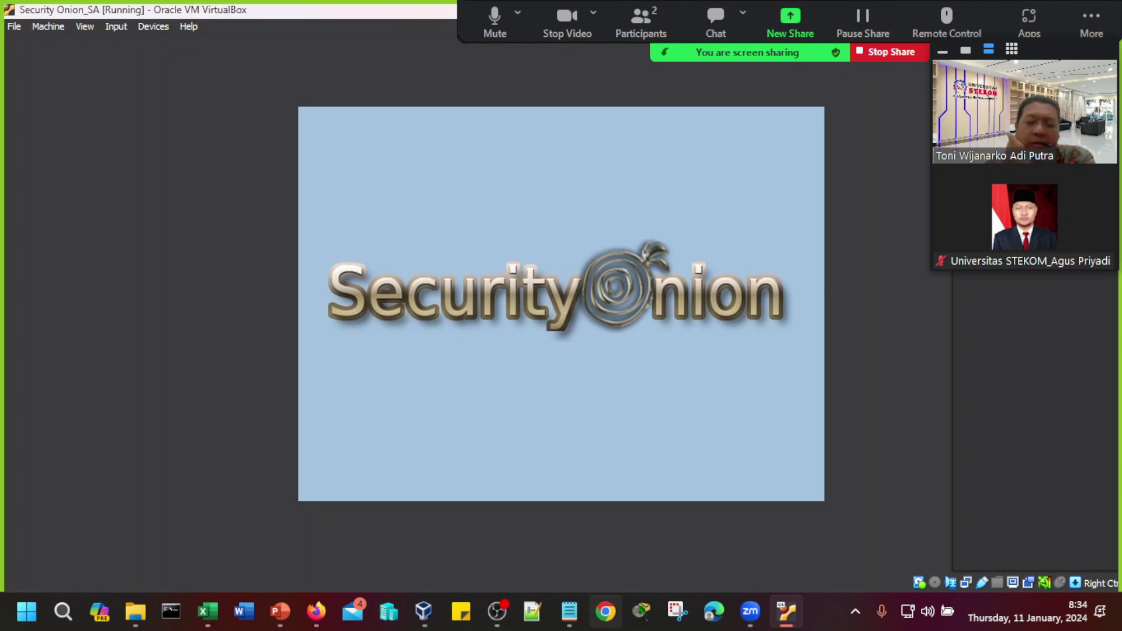
# - Bring VirtualBox Manager forward and restore it to a smaller window placed over the running virtual machine
pyautogui.moveTo(787, 611)
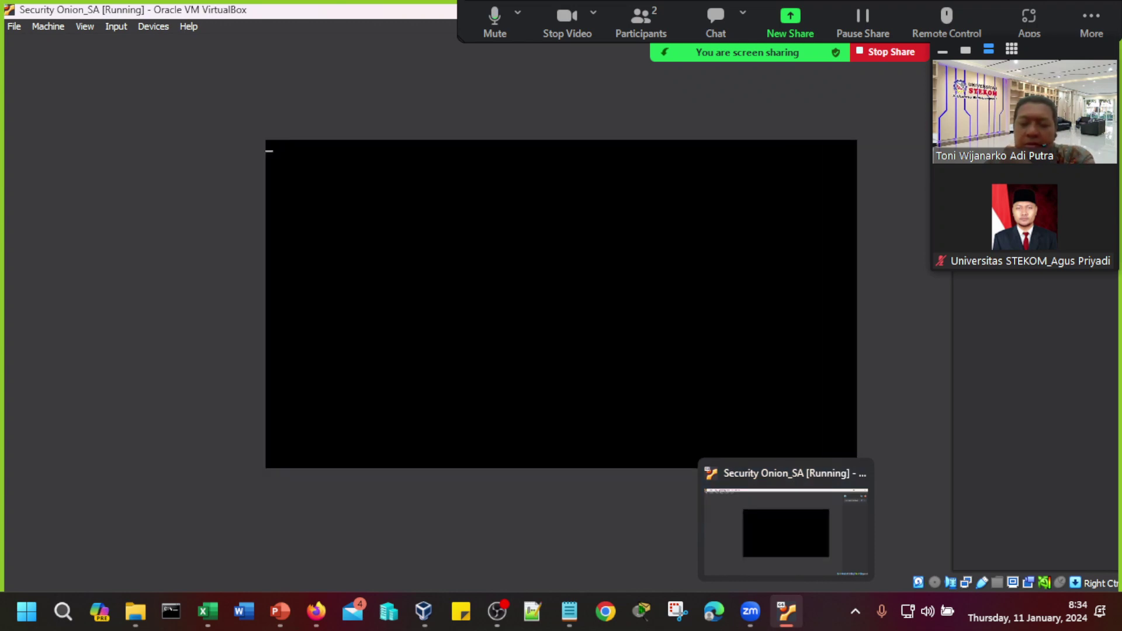
pyautogui.click(423, 611)
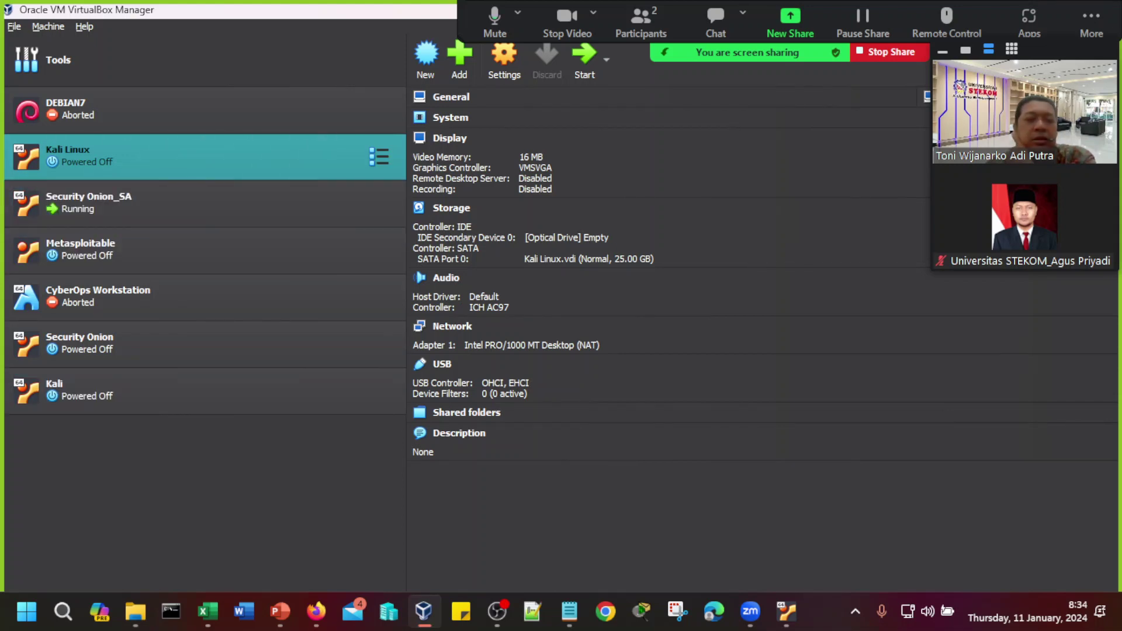
pyautogui.doubleClick(280, 10)
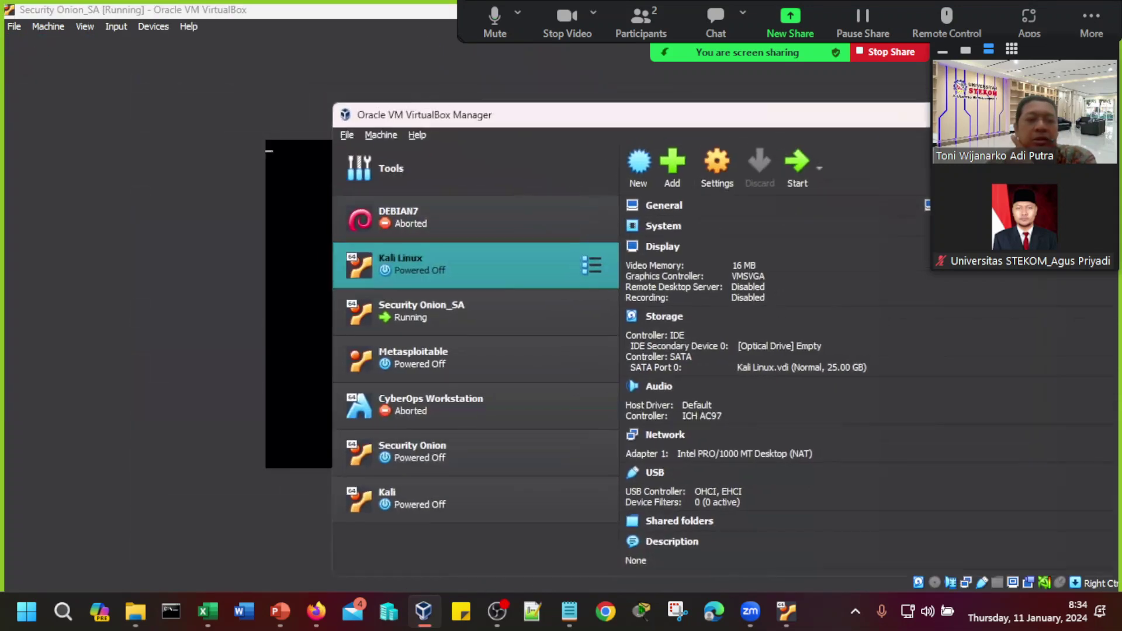
pyautogui.moveTo(526, 115); pyautogui.dragTo(397, 88)
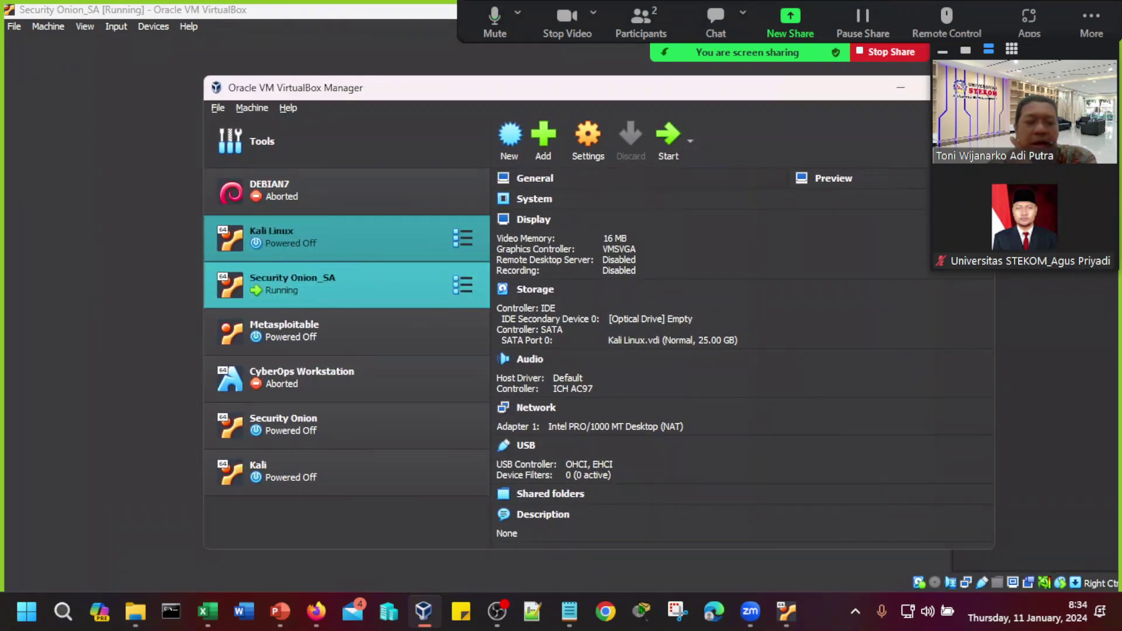
# - Show the details of Security Onion_SA with its Preview section expanded, and reposition the manager window so it is fully visible
pyautogui.click(347, 285)
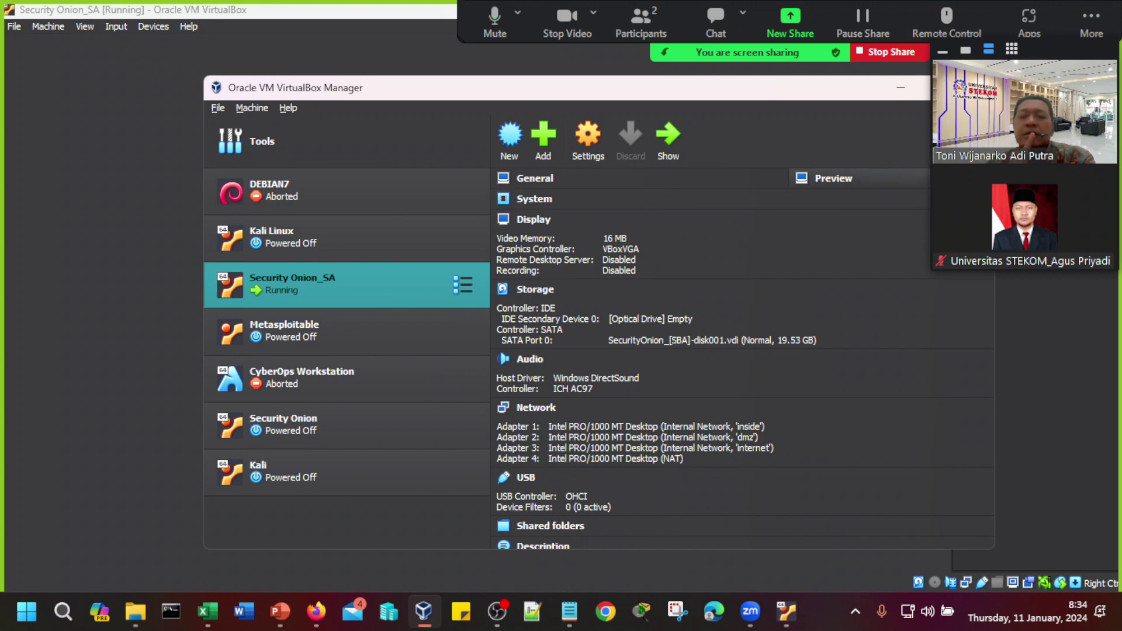
pyautogui.click(834, 179)
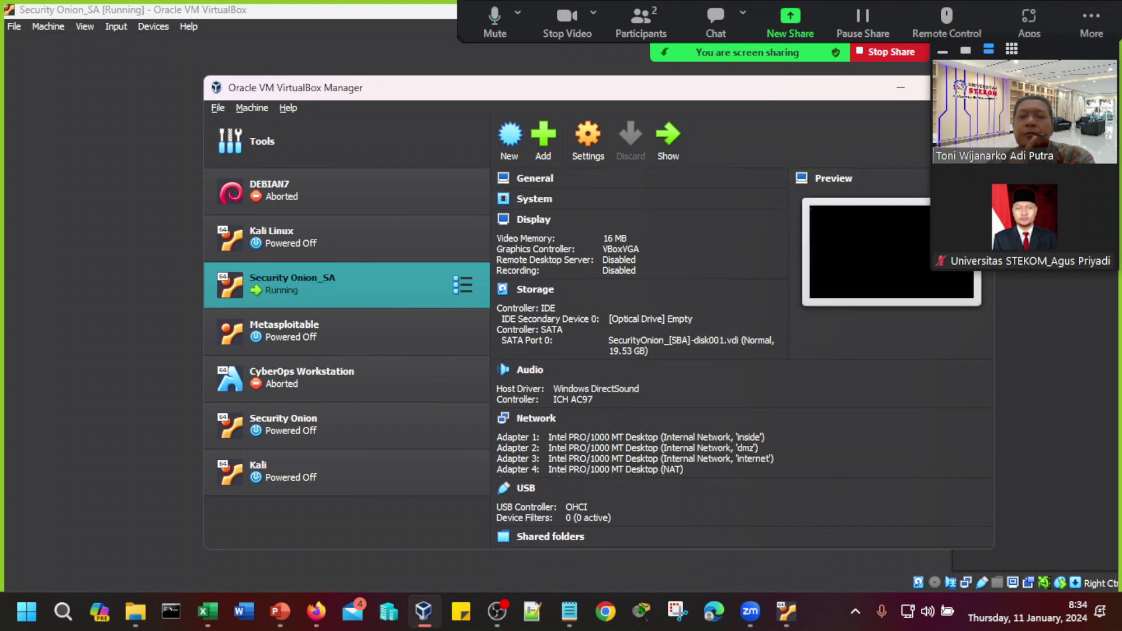
pyautogui.moveTo(526, 88); pyautogui.dragTo(379, 79)
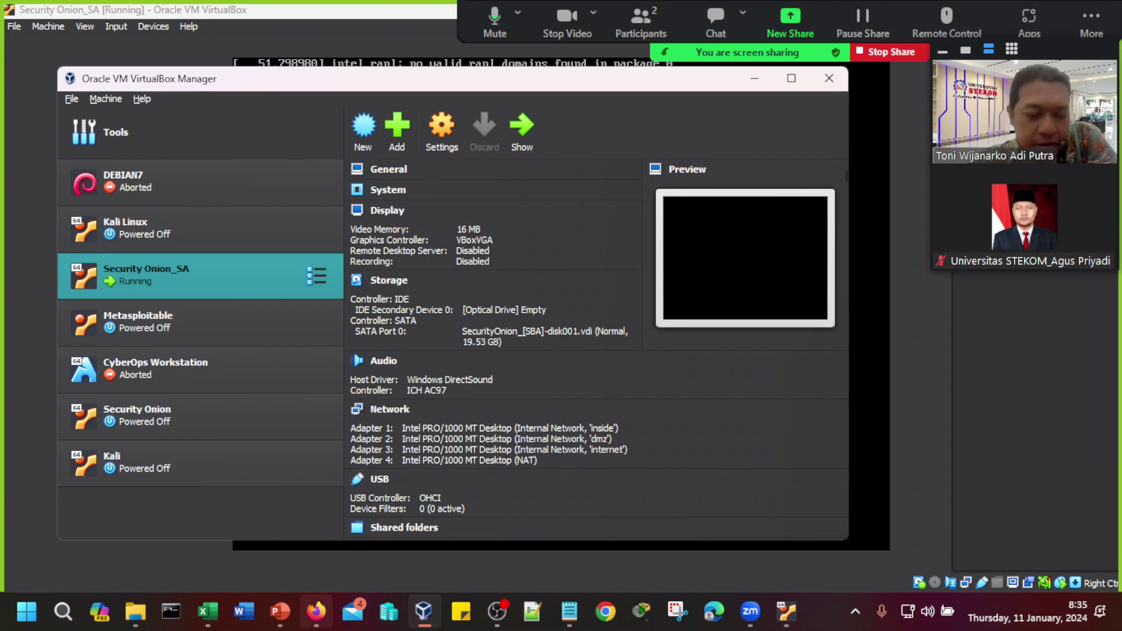
# - Switch to Firefox and maximize the Wikipedia page with the Proxmox VE cluster summary image
pyautogui.moveTo(316, 610)
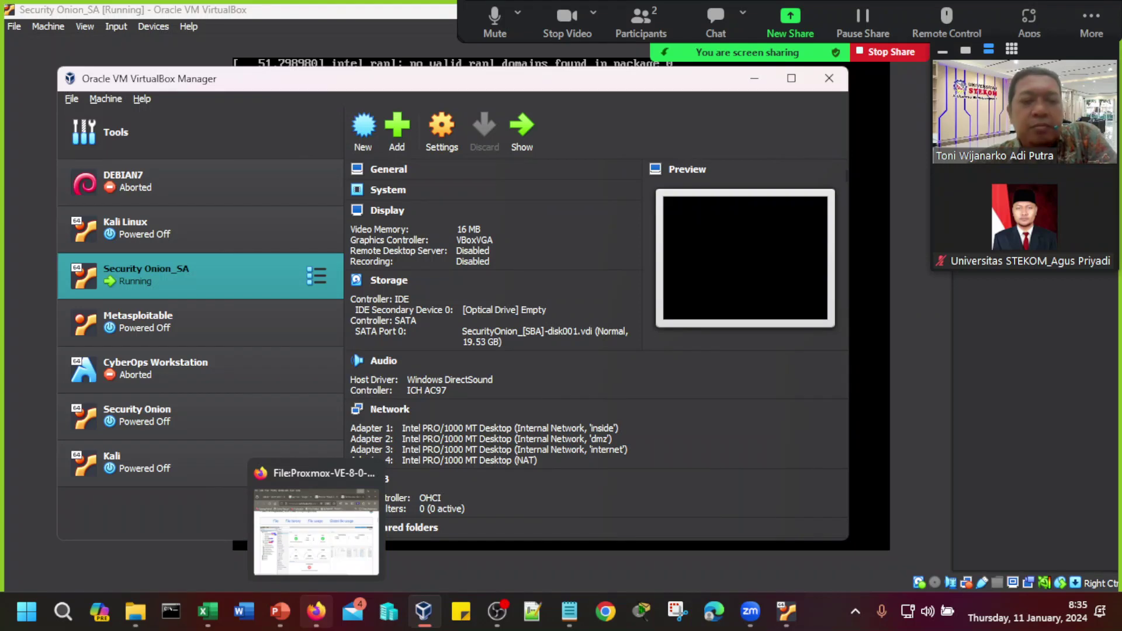
pyautogui.click(315, 529)
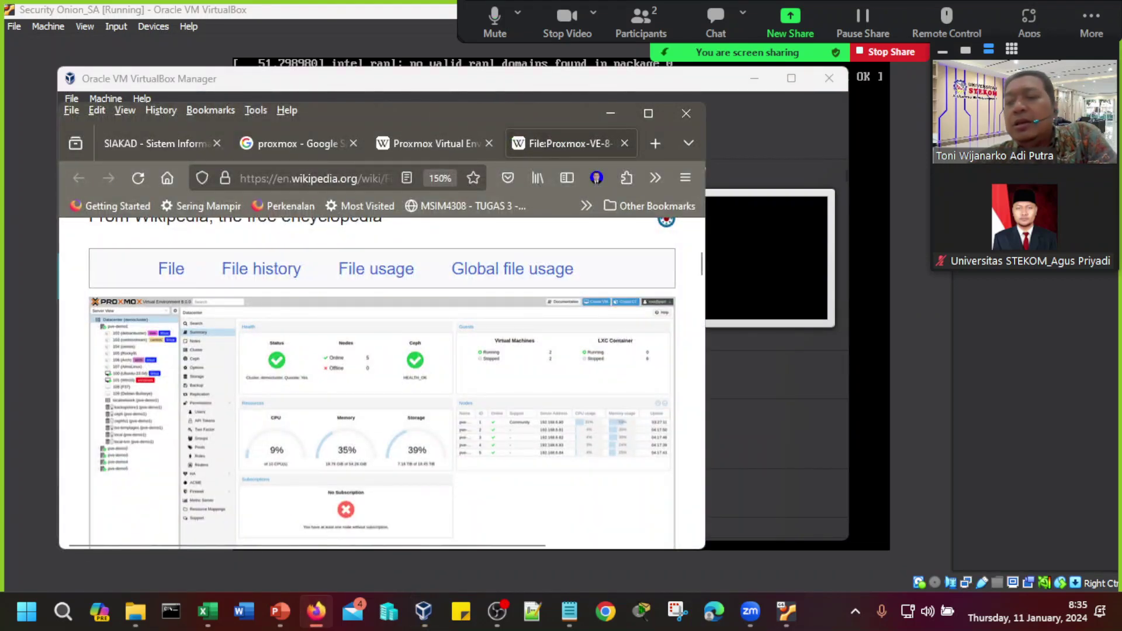
pyautogui.moveTo(648, 113)
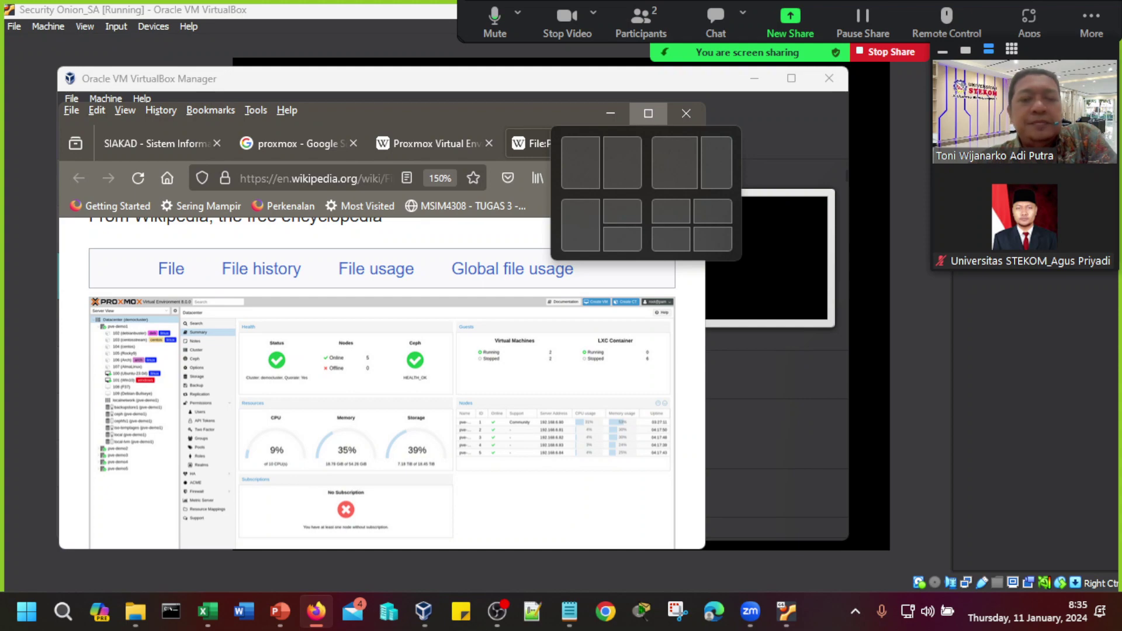
pyautogui.click(648, 113)
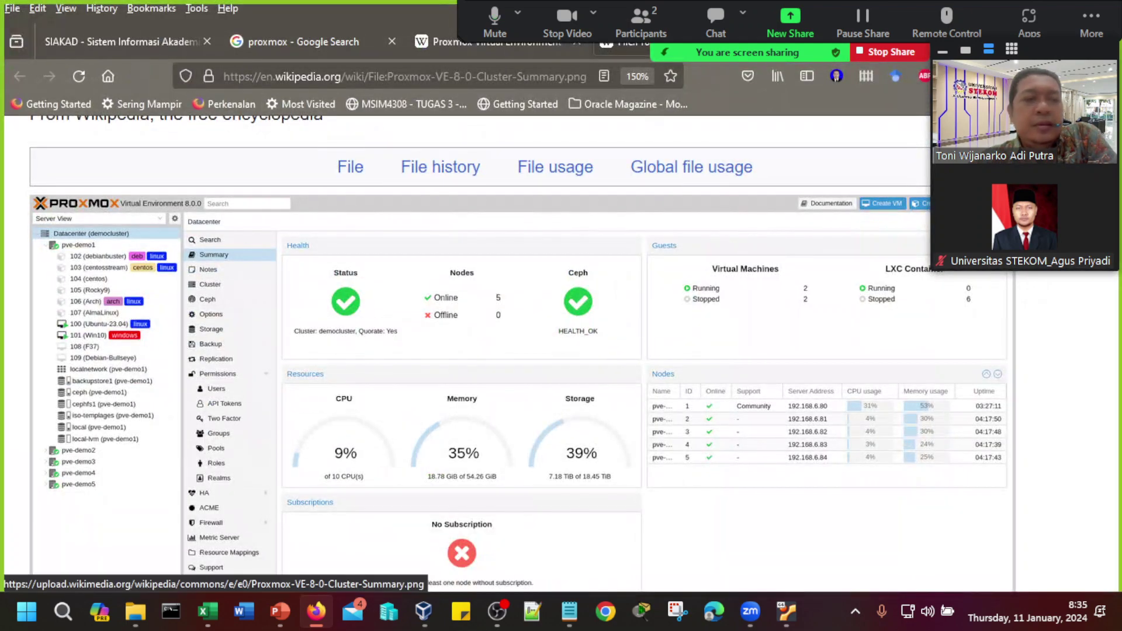
# - Enter the Komputasi Awan 7AI205 class in SIAKAD and go to the Pertemuan 15 video post
pyautogui.click(120, 42)
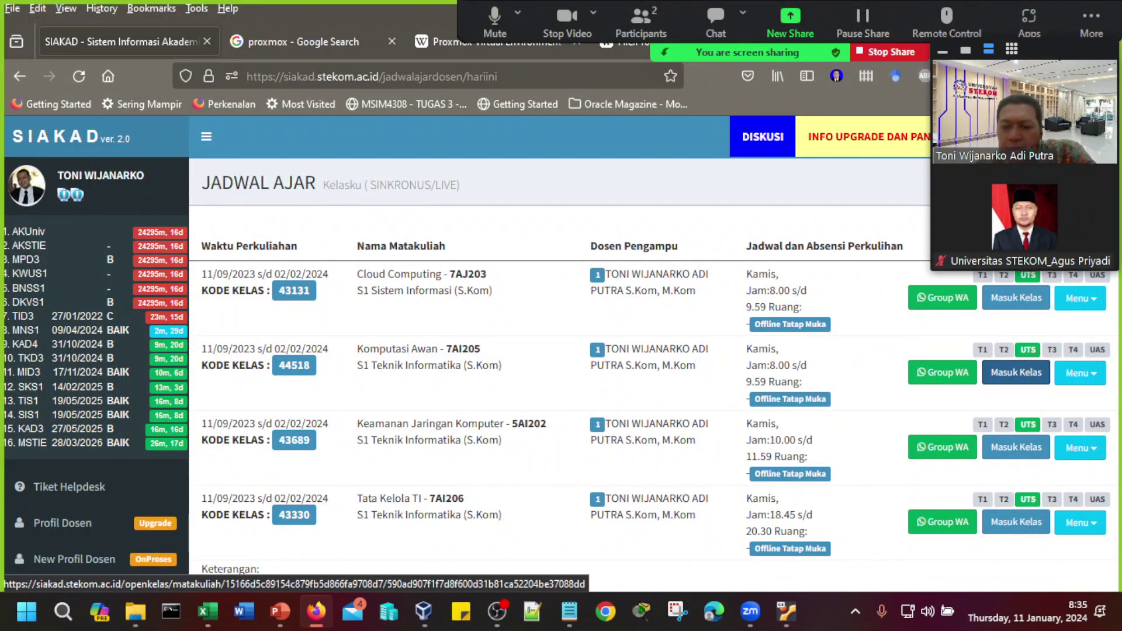
pyautogui.click(1017, 372)
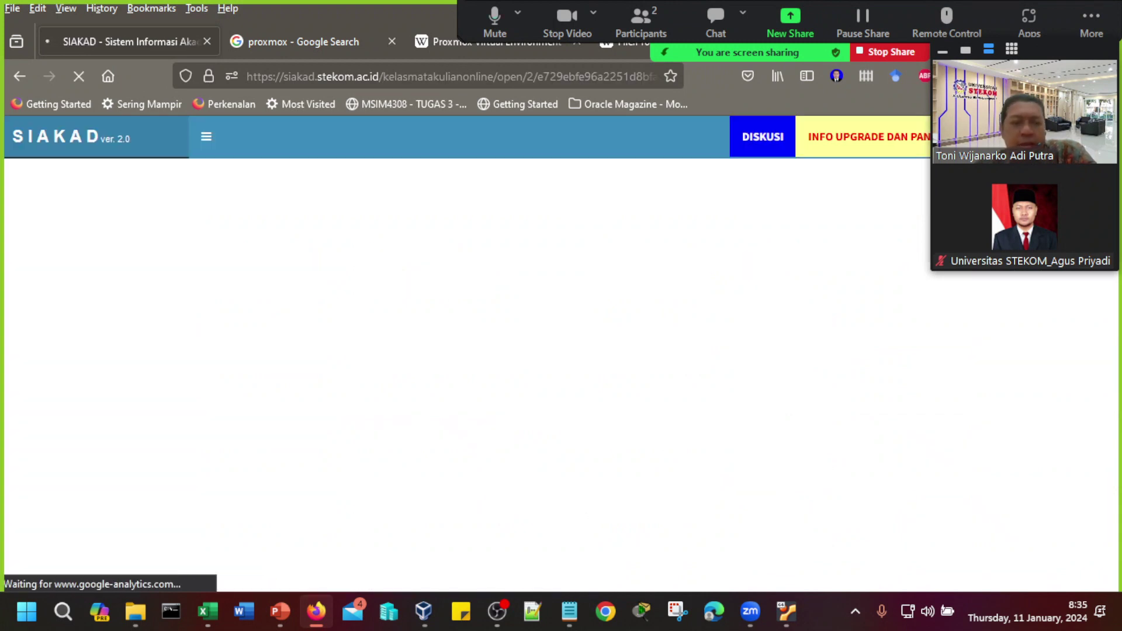
pyautogui.scroll(-5, 623, 309)
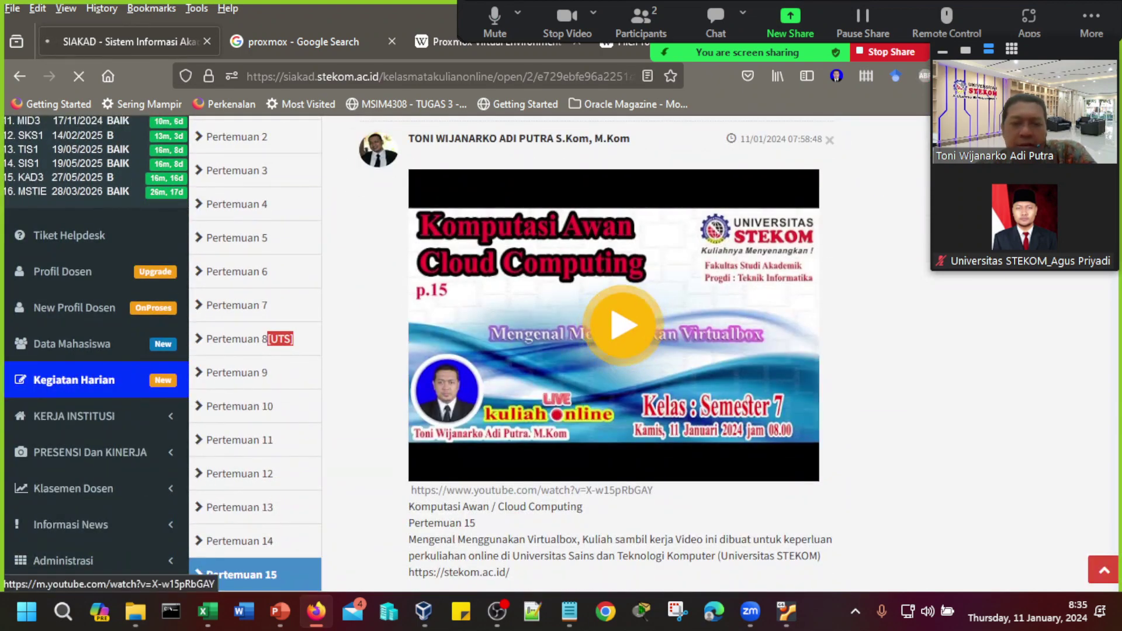
# - Open the Pertemuan 15 lecture video on YouTube and skip ahead to about 1:15
pyautogui.click(623, 324)
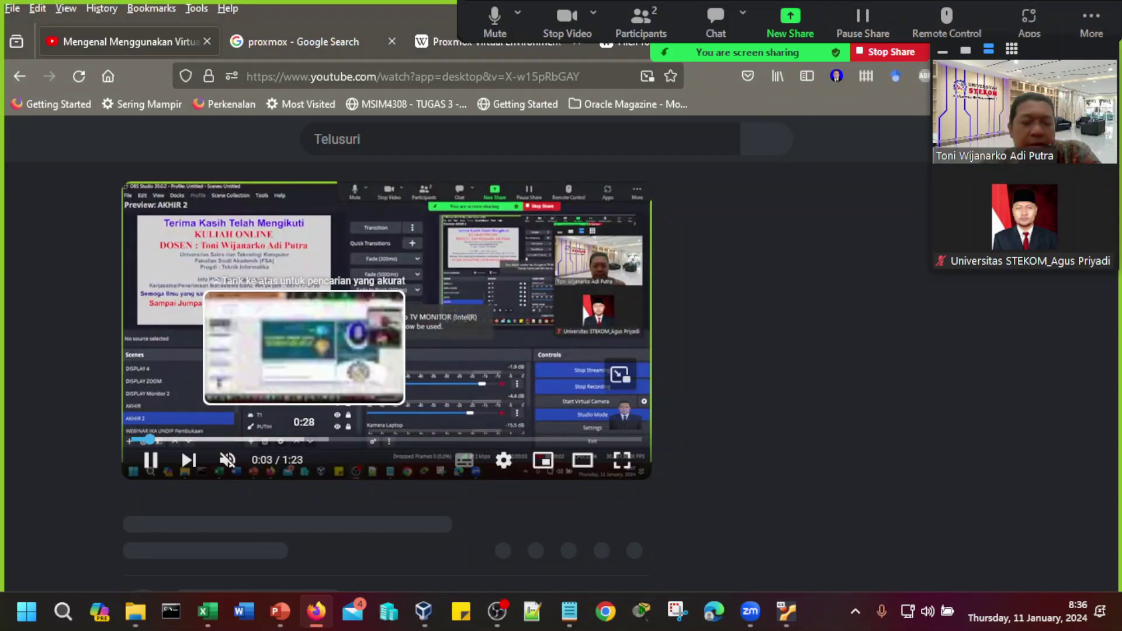
pyautogui.click(433, 439)
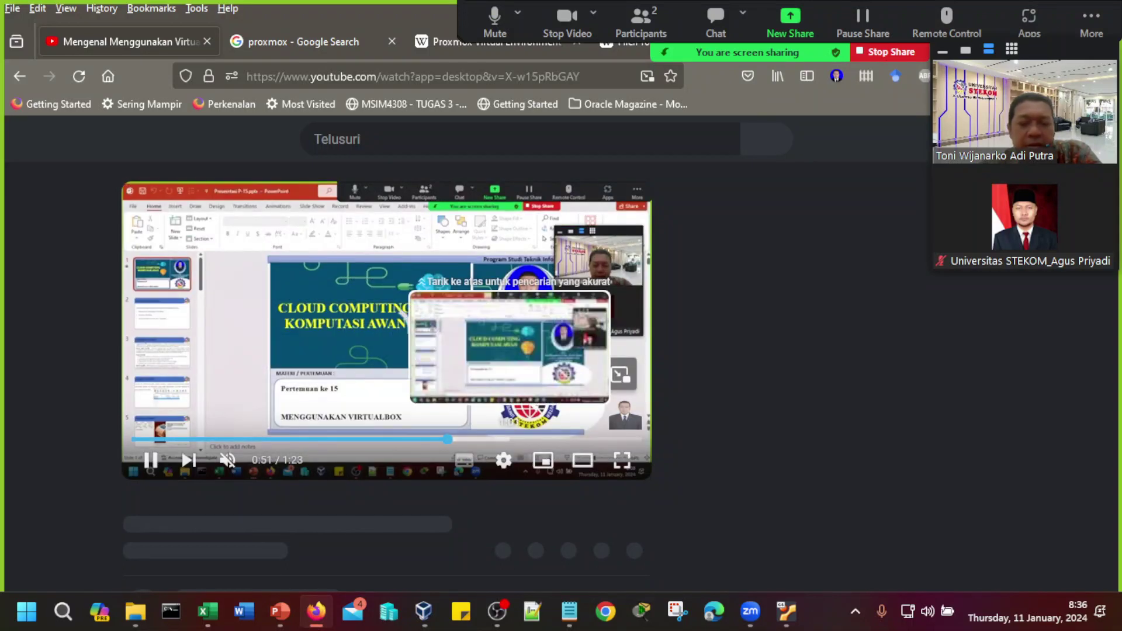
pyautogui.click(510, 440)
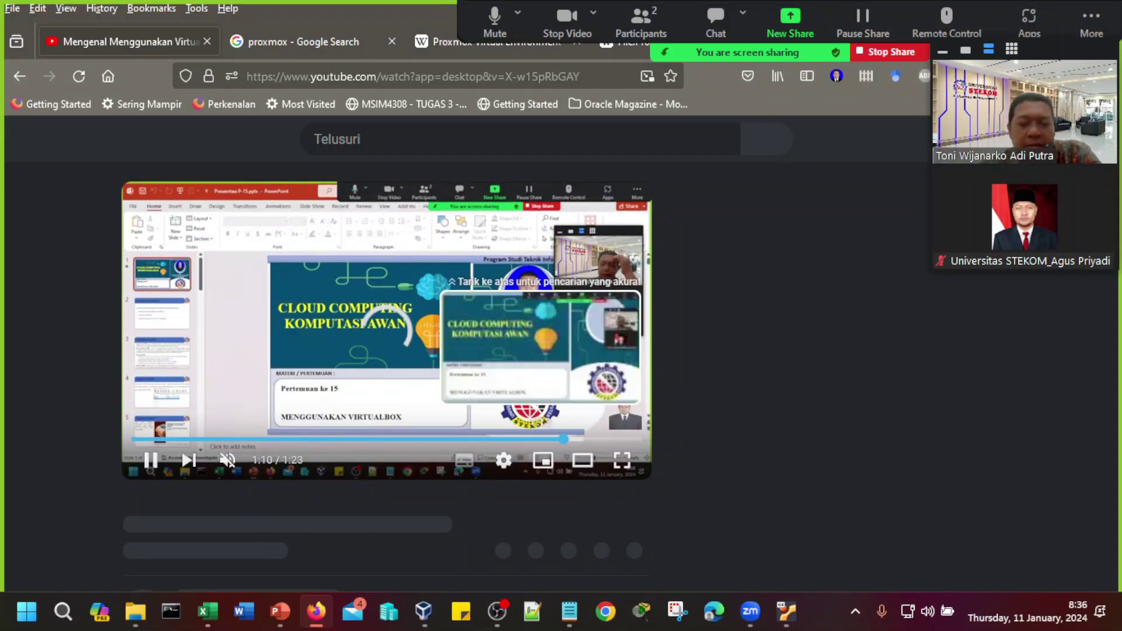
pyautogui.click(597, 440)
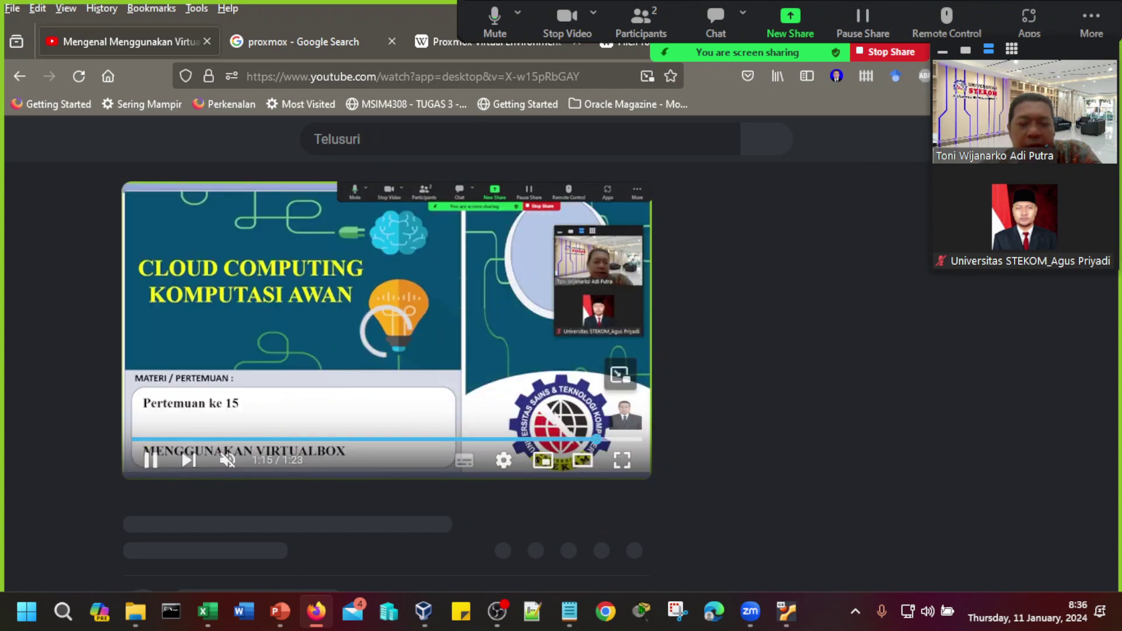
# - Skip the lecture video to its end, and return to the Pertemuan 15 post in SIAKAD to view its description and links
pyautogui.click(628, 440)
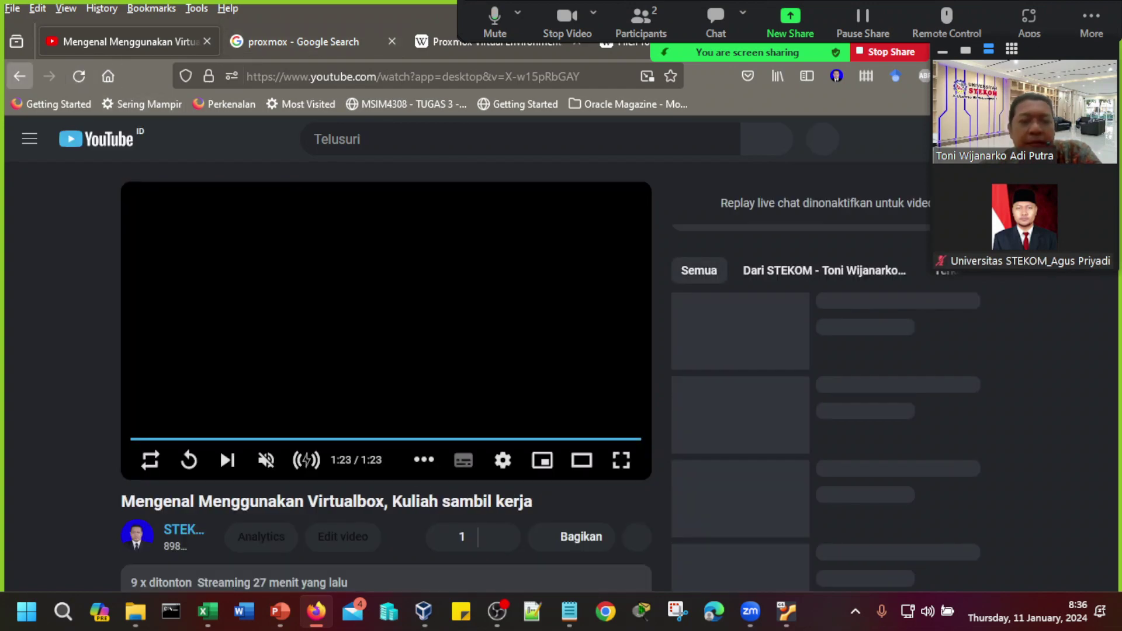
pyautogui.click(19, 76)
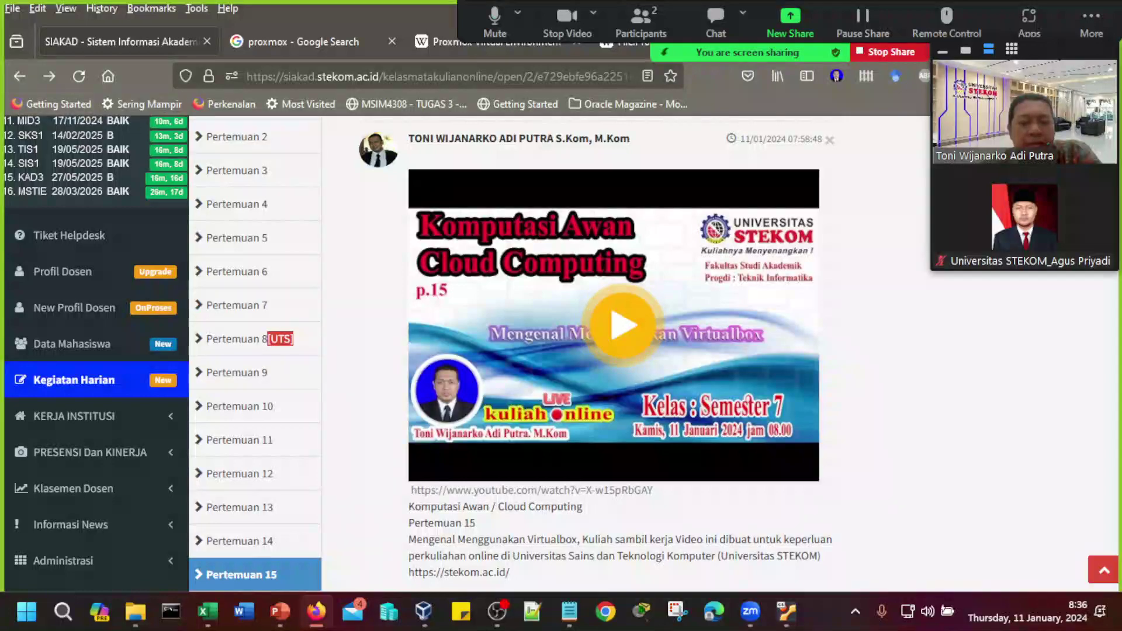
pyautogui.scroll(-5, 623, 315)
pyautogui.scroll(-3, 576, 350)
pyautogui.scroll(4, 575, 351)
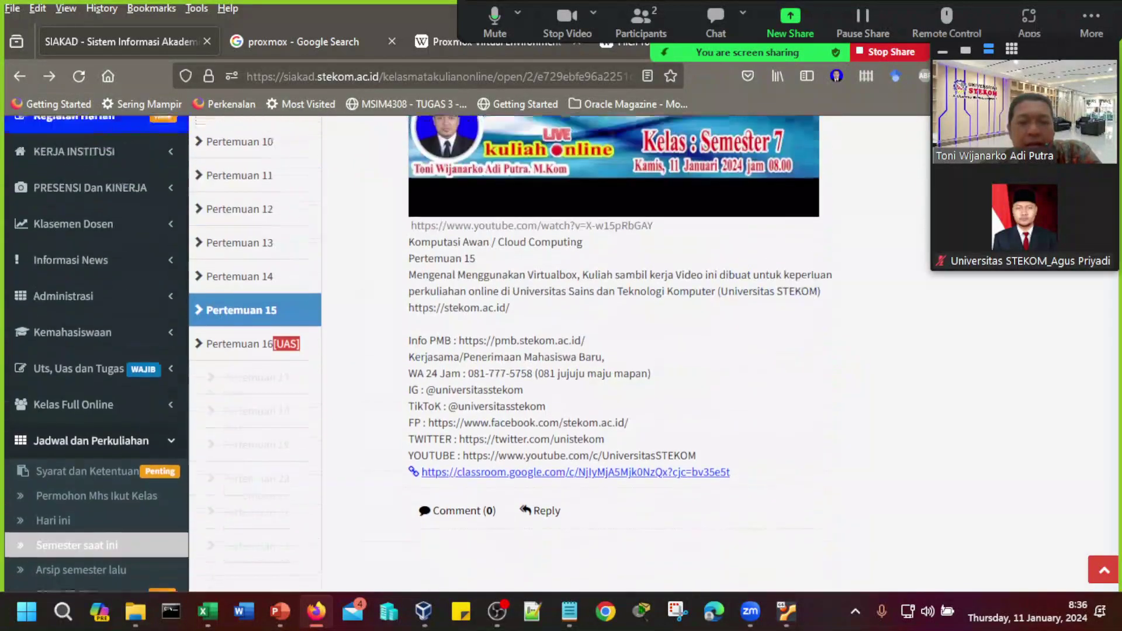
# - Reload the Pertemuan 15 discussion page, and show its new post form before closing it without submitting anything
pyautogui.click(251, 323)
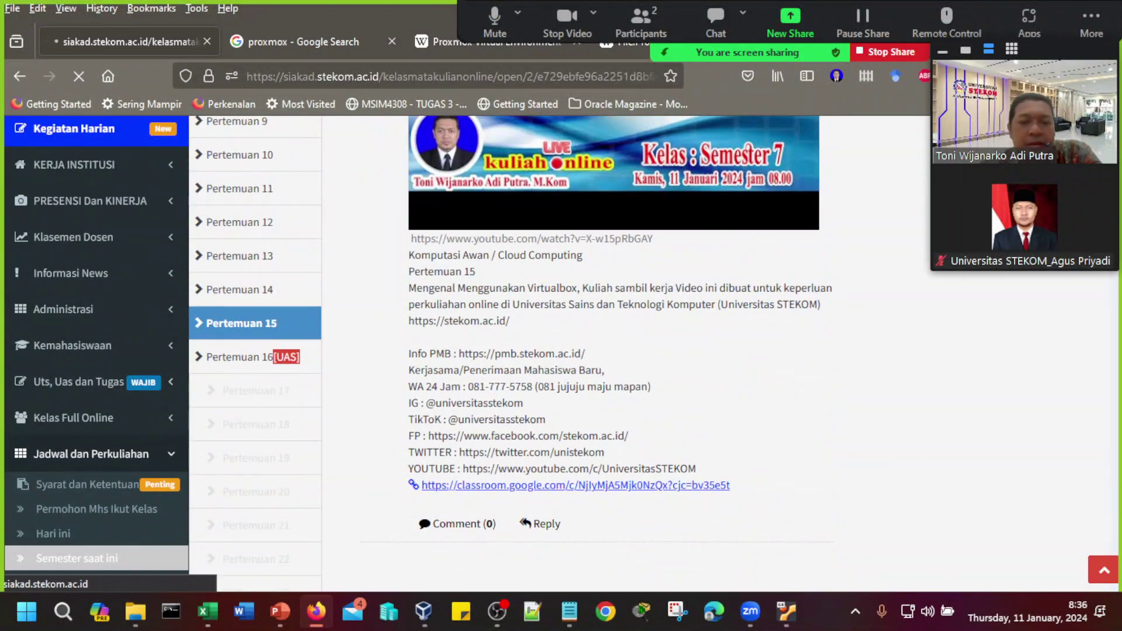
pyautogui.scroll(5, 252, 324)
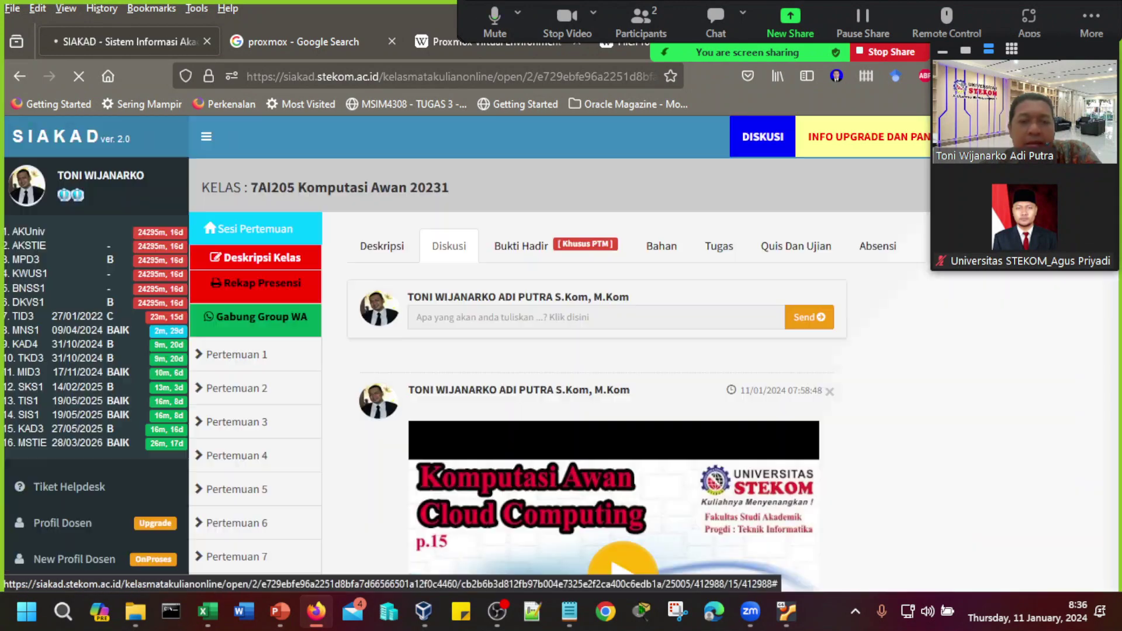
pyautogui.click(585, 317)
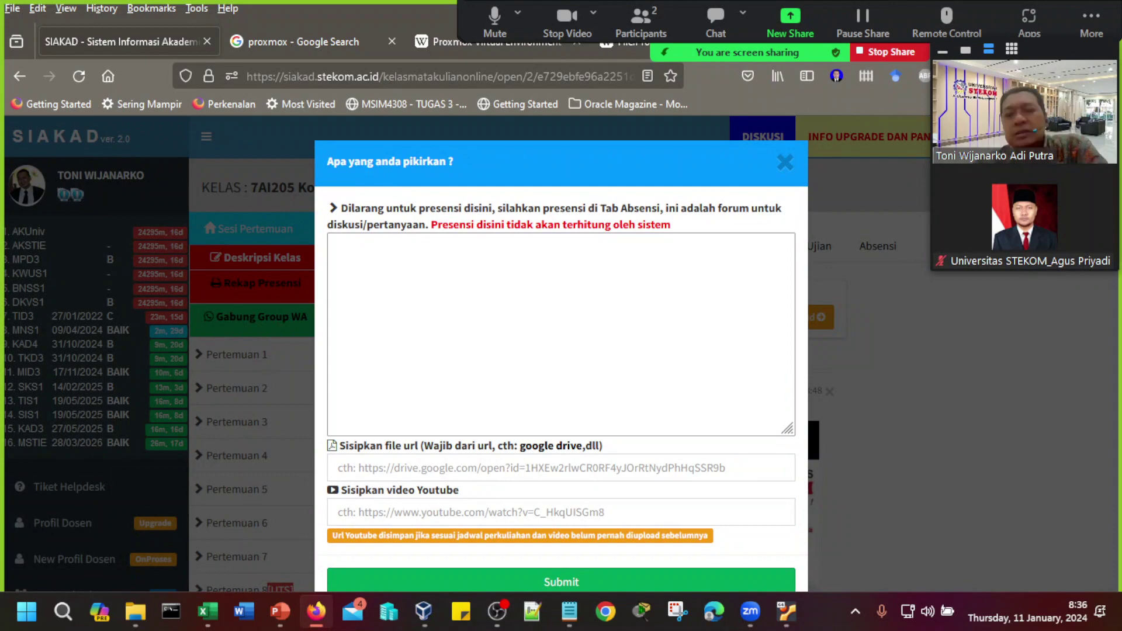
pyautogui.click(785, 162)
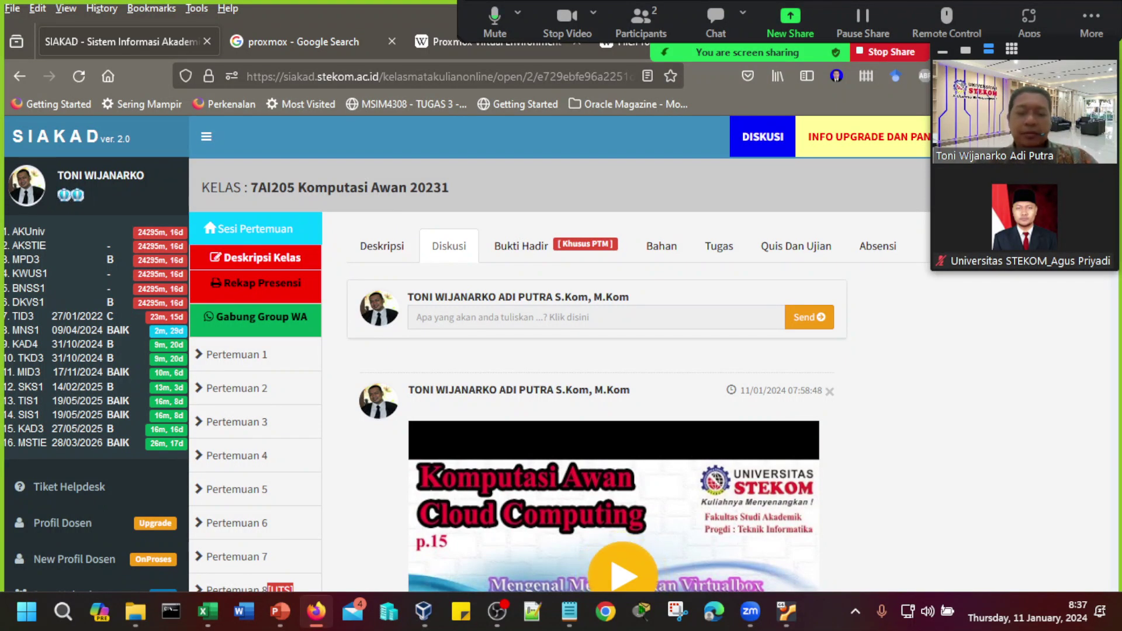
# - Switch to OBS Studio and transition the AKHIR 2 closing scene from preview to the live output
pyautogui.moveTo(496, 611)
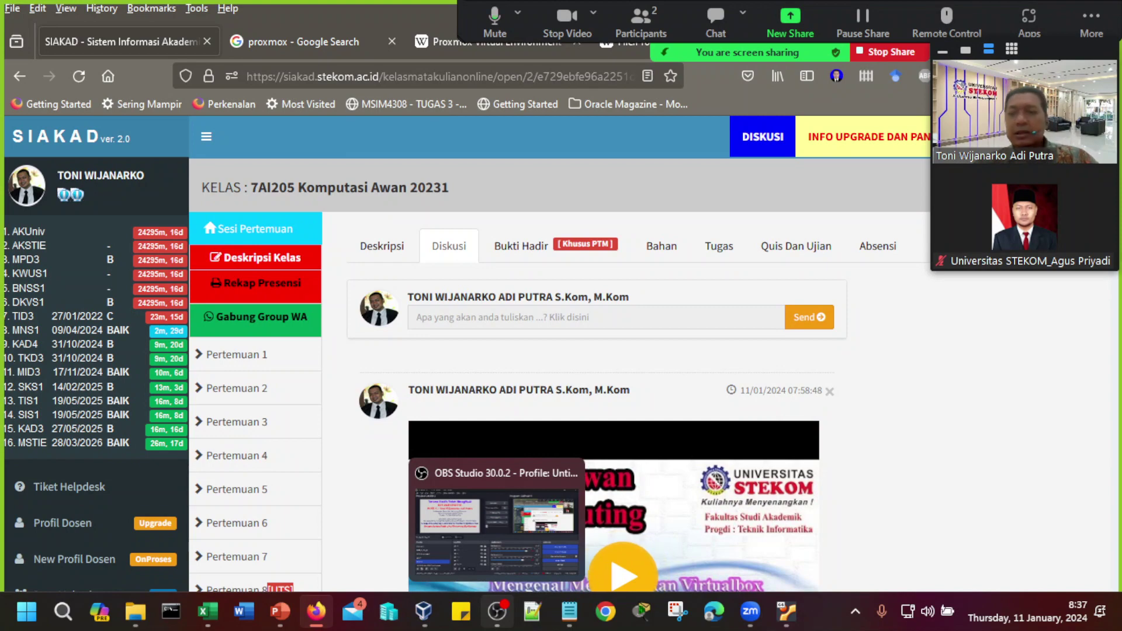
pyautogui.click(497, 612)
pyautogui.click(496, 611)
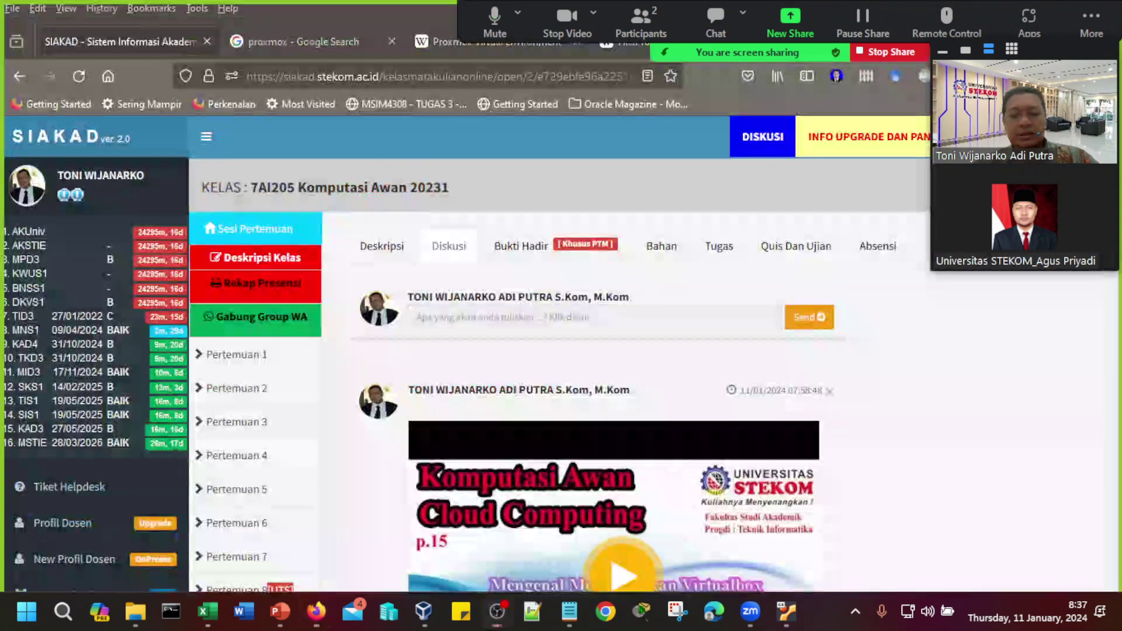
pyautogui.click(497, 611)
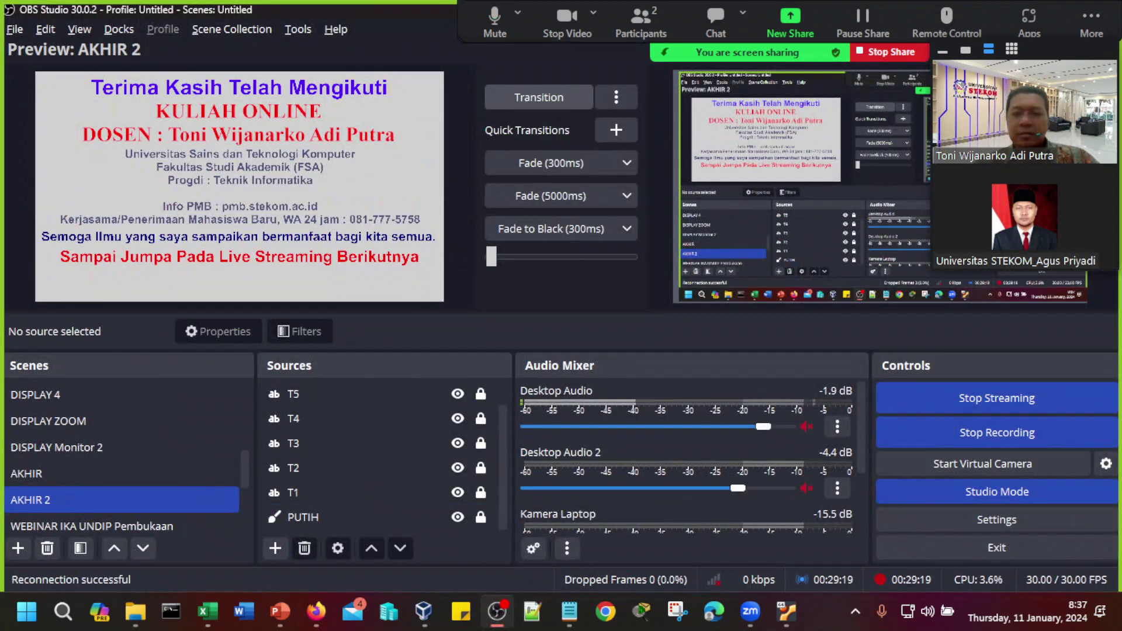
pyautogui.click(539, 97)
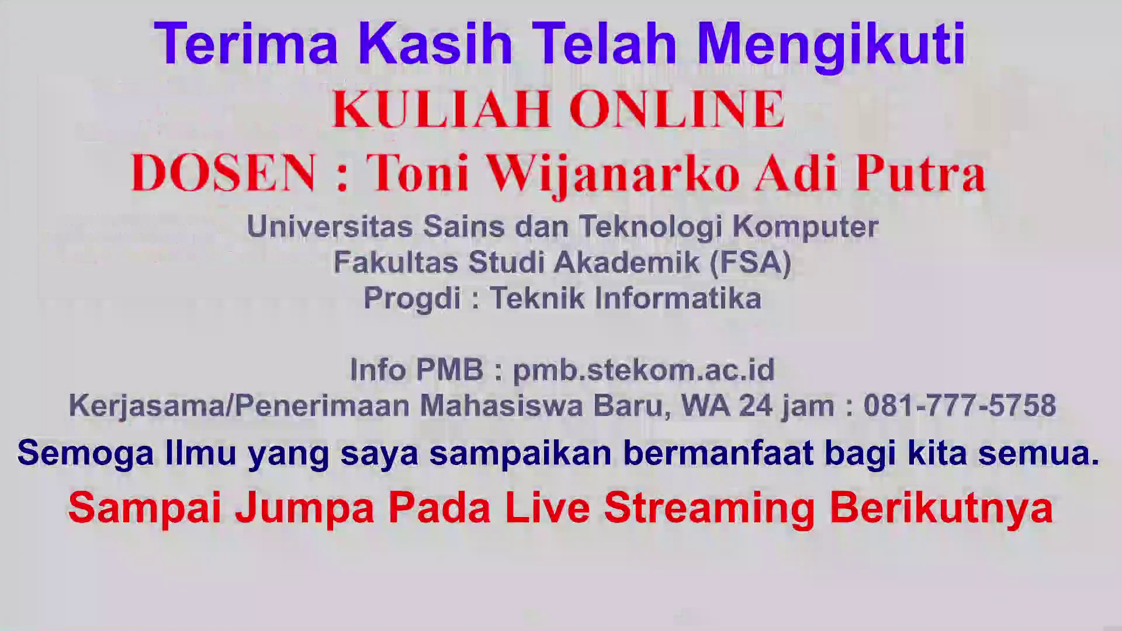